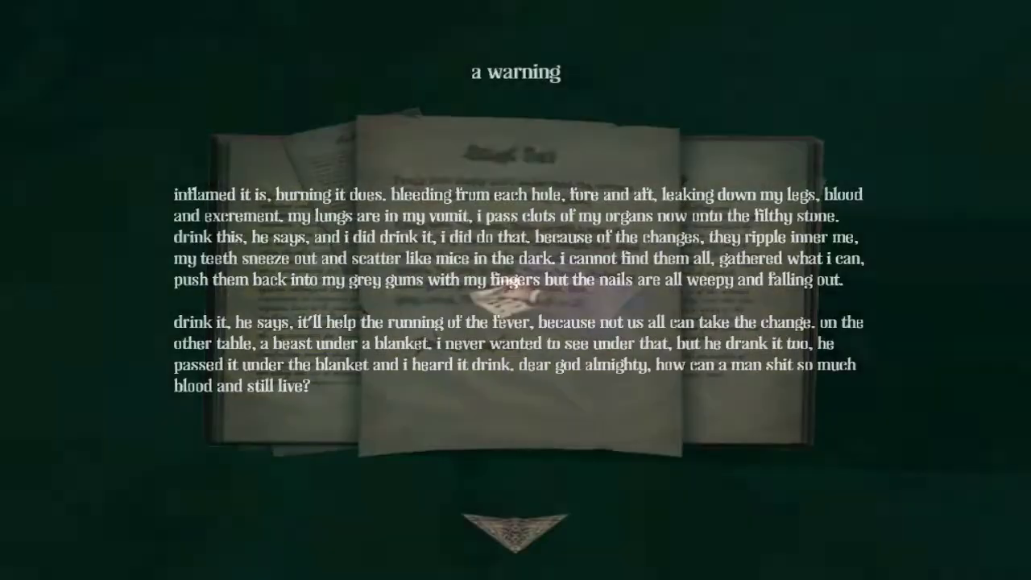
left_click(515, 528)
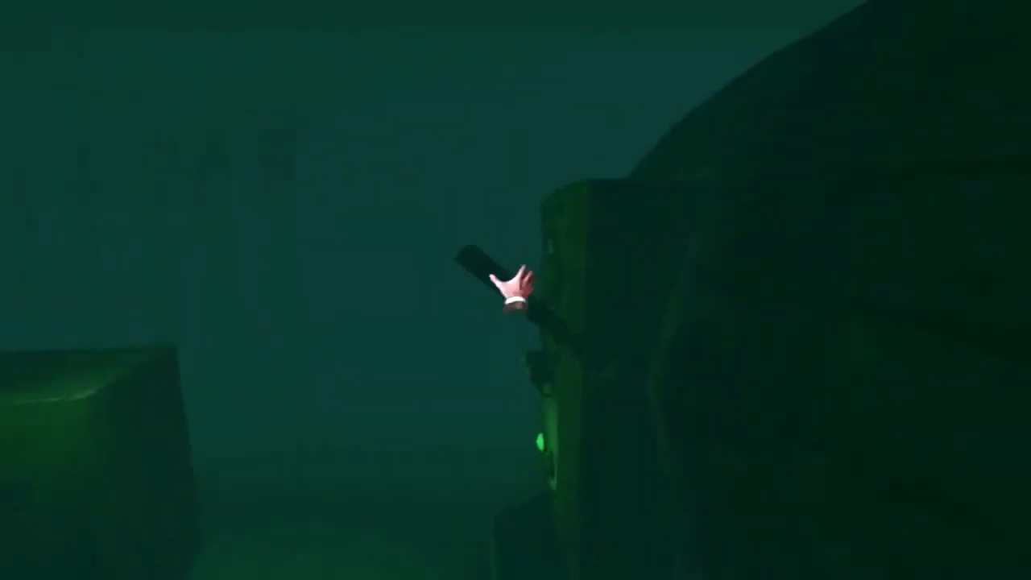